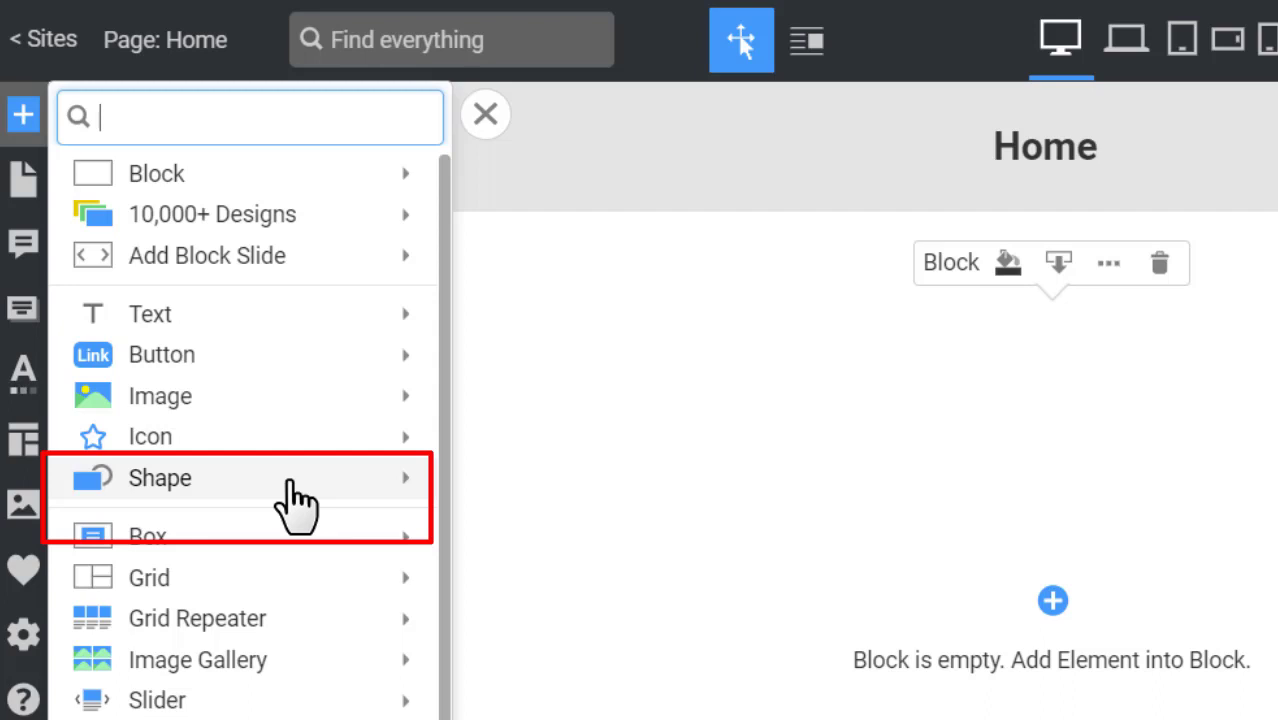
# Show the Shape gallery of Basic, Lines, Thematic, Texture and Polymorphic shapes
pyautogui.moveTo(290, 483)
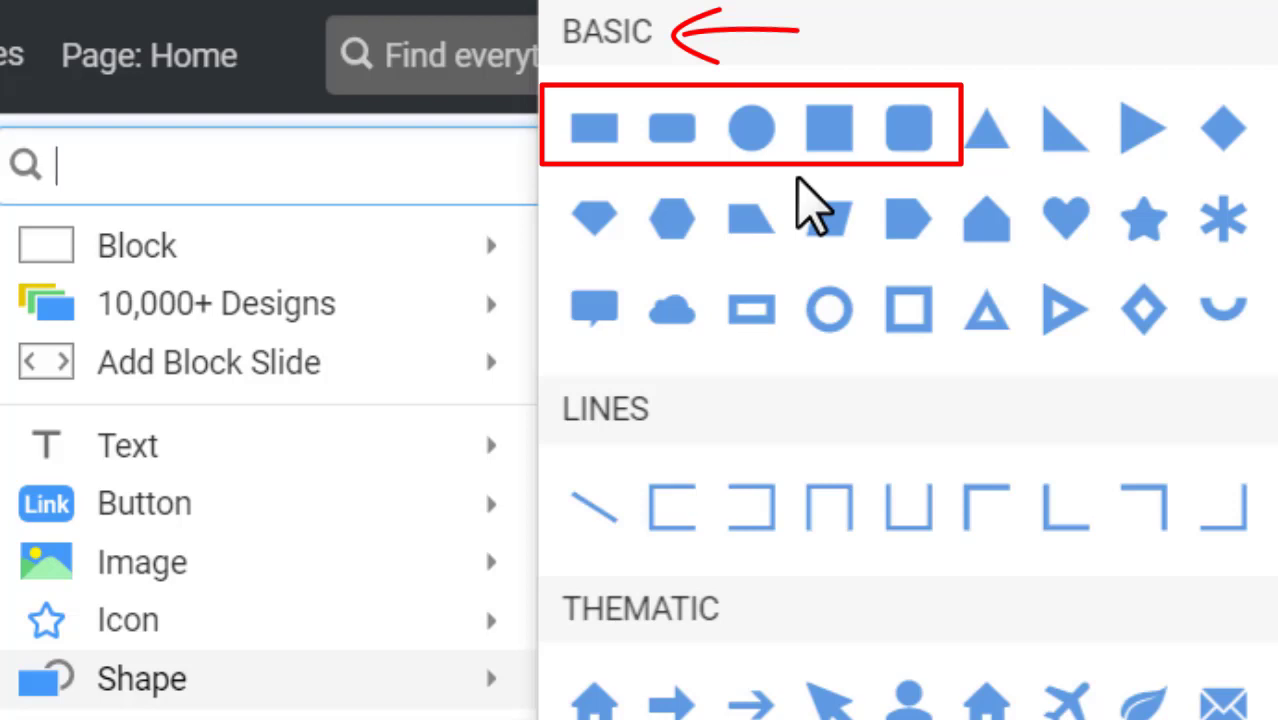
# Place a 250 × 250 blue rounded square in the block, centred horizontally and vertically
pyautogui.click(907, 163)
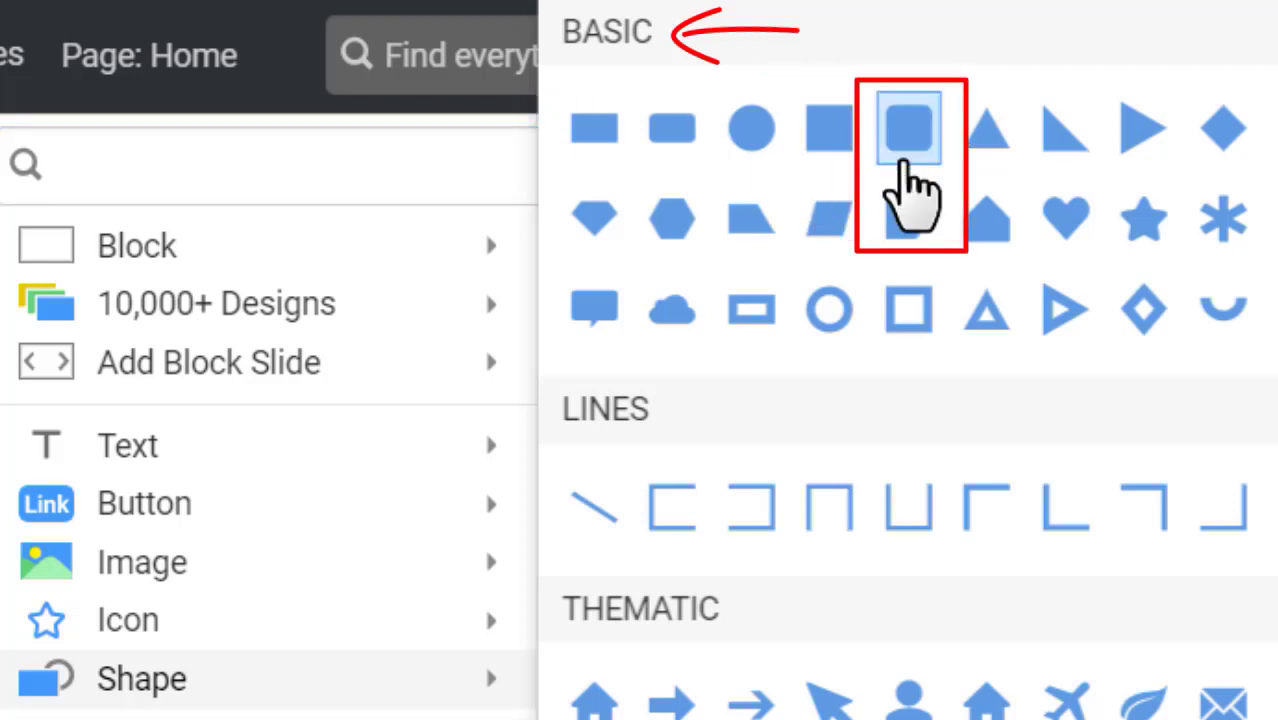
pyautogui.click(907, 163)
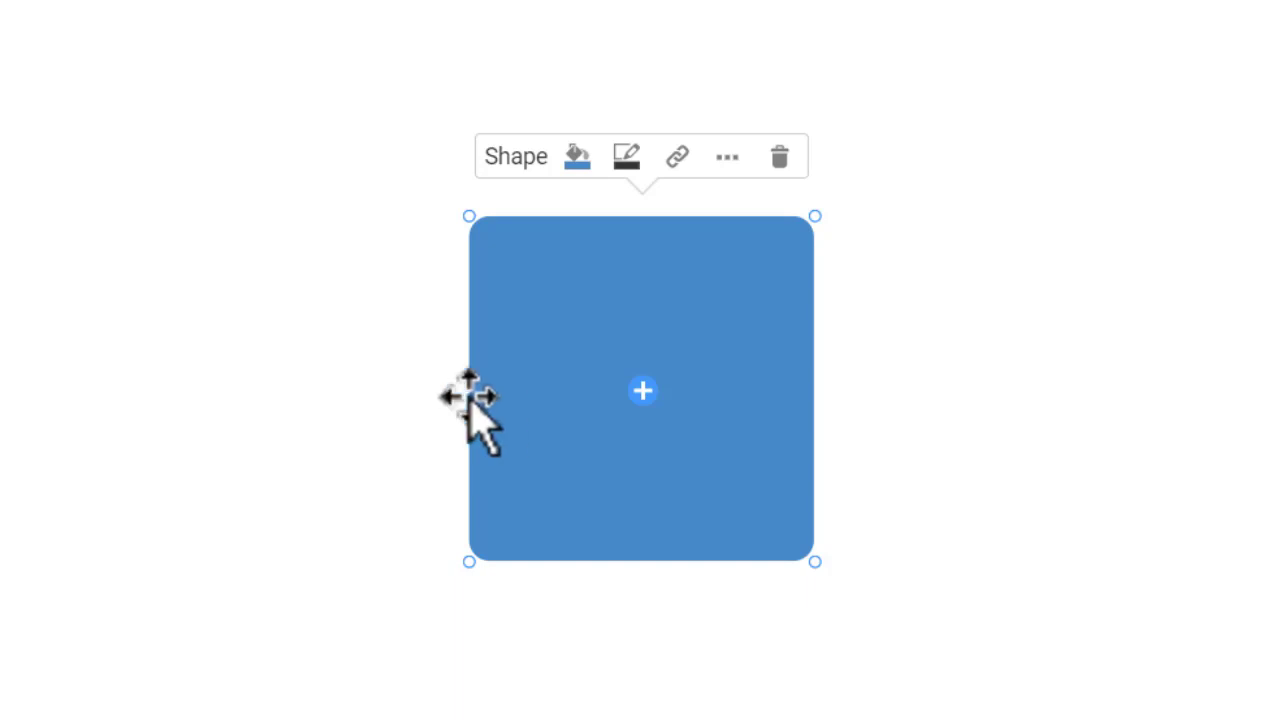
pyautogui.moveTo(471, 399); pyautogui.dragTo(499, 400)
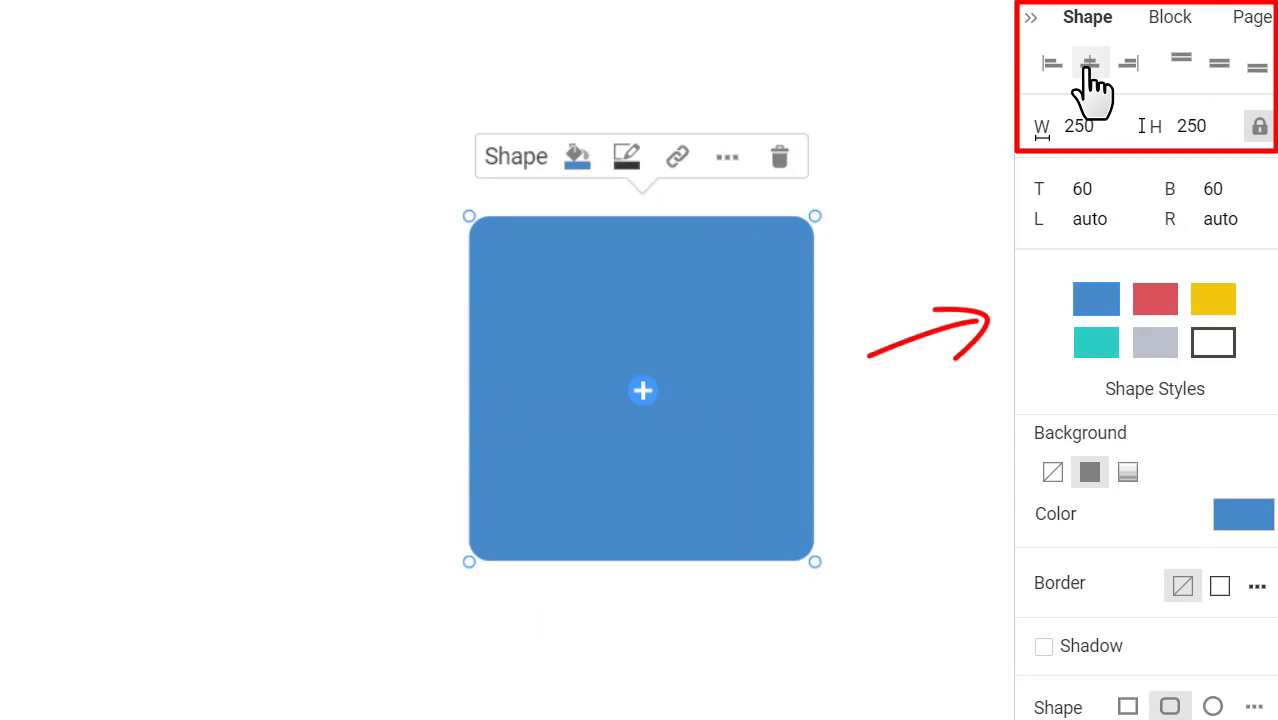
pyautogui.click(1220, 70)
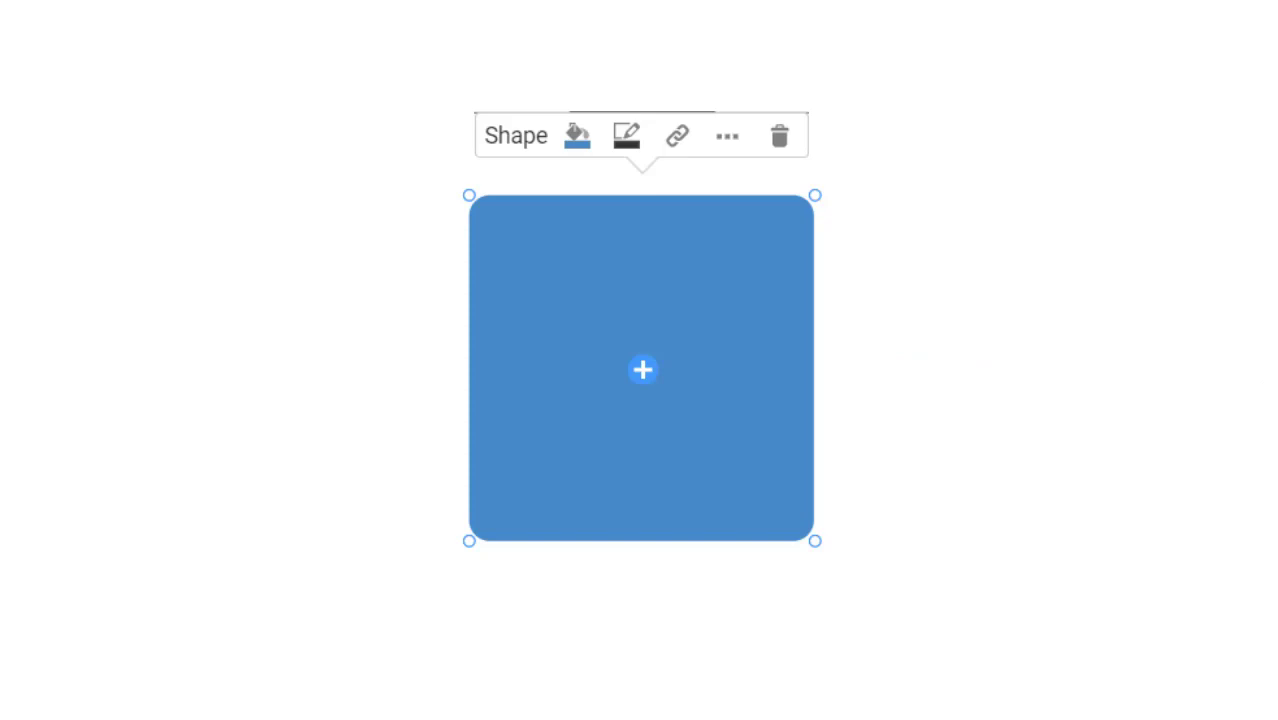
# Give the rounded square a red fill and the thickest light grey border
pyautogui.click(578, 137)
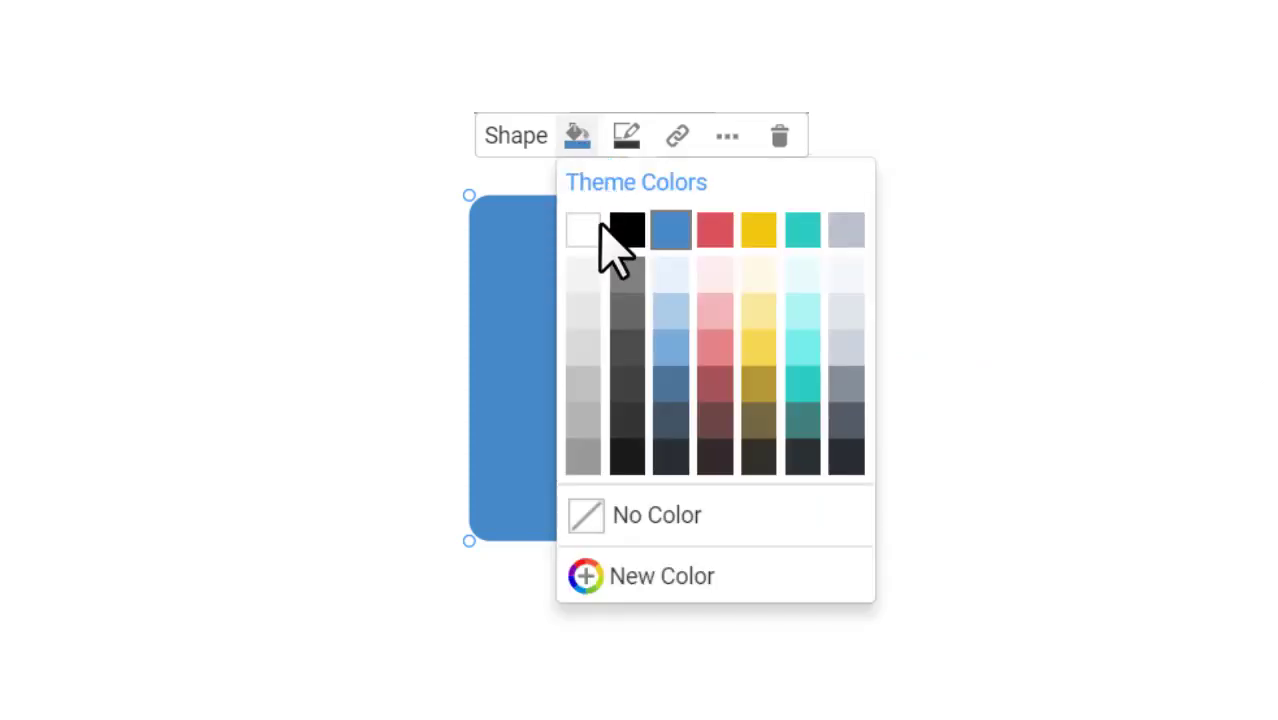
pyautogui.click(728, 245)
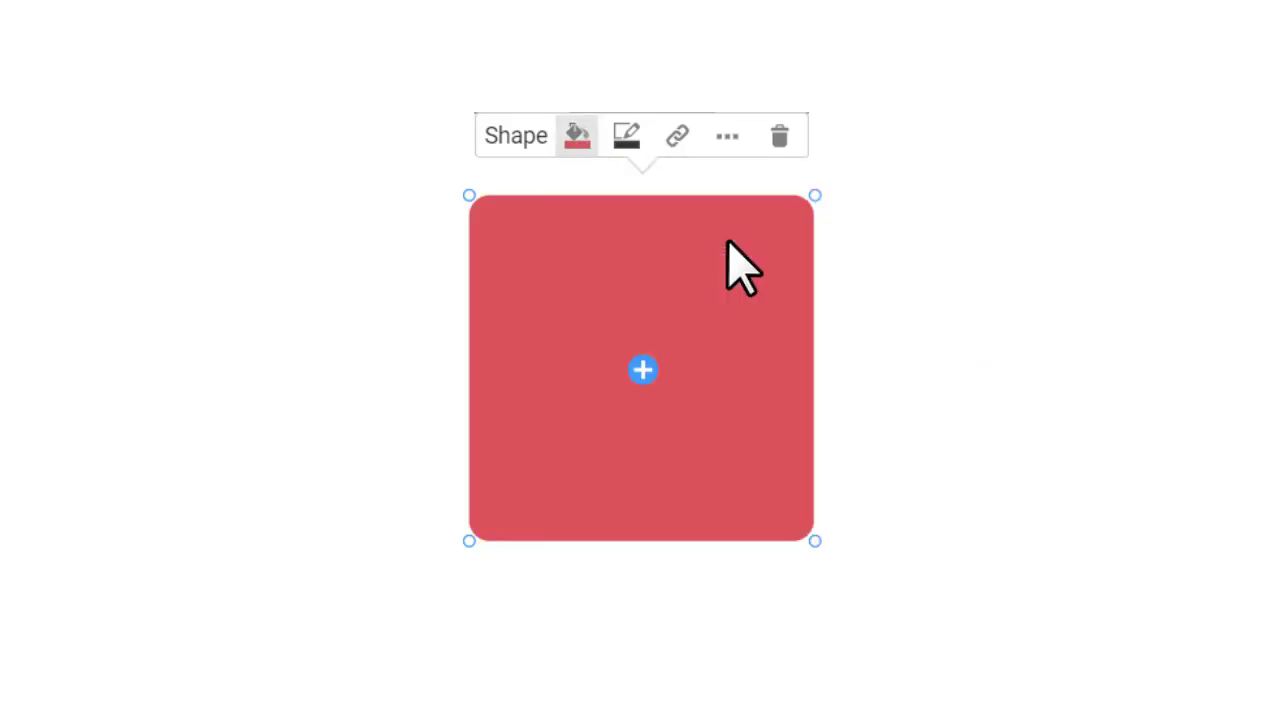
pyautogui.click(626, 137)
pyautogui.click(800, 238)
pyautogui.click(626, 137)
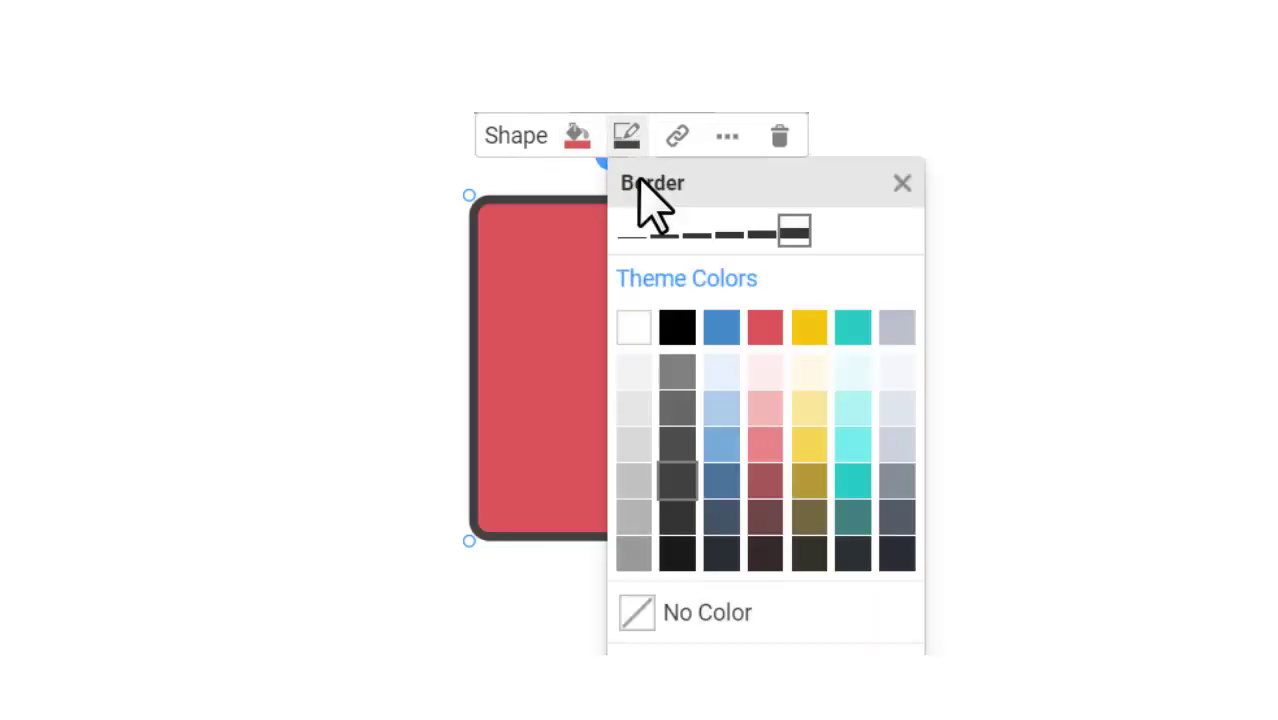
pyautogui.click(898, 330)
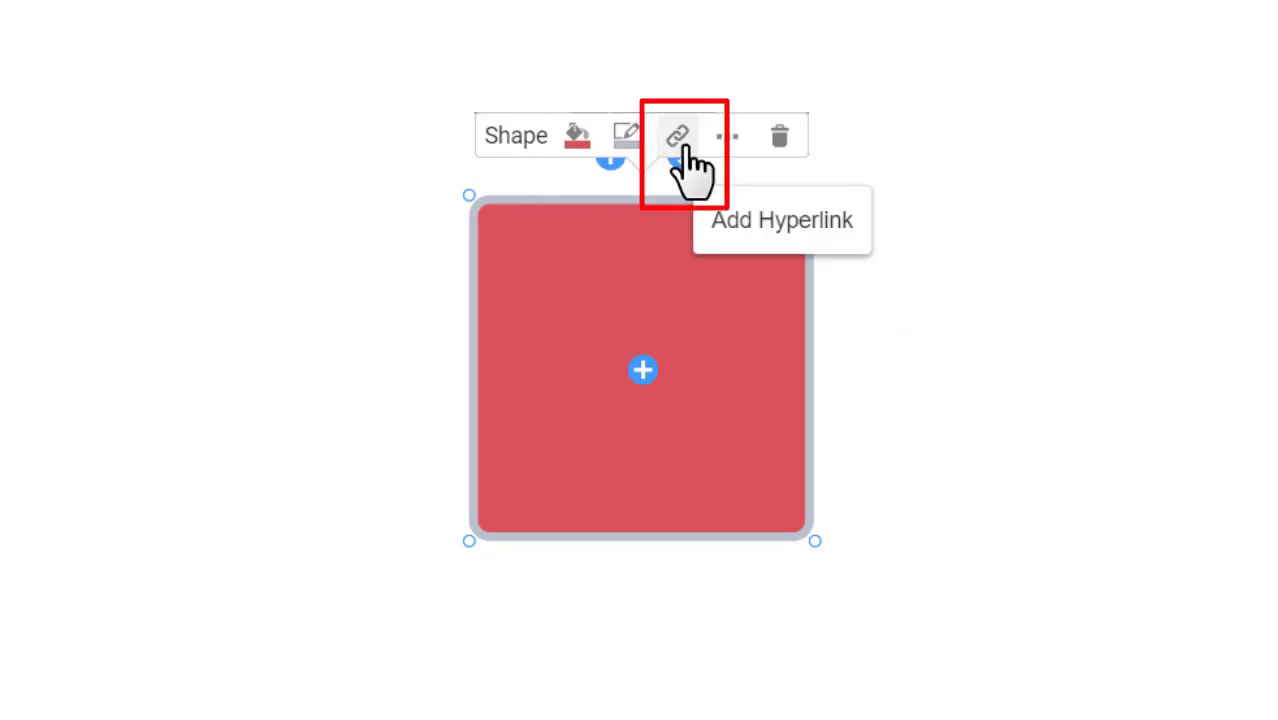
pyautogui.click(681, 145)
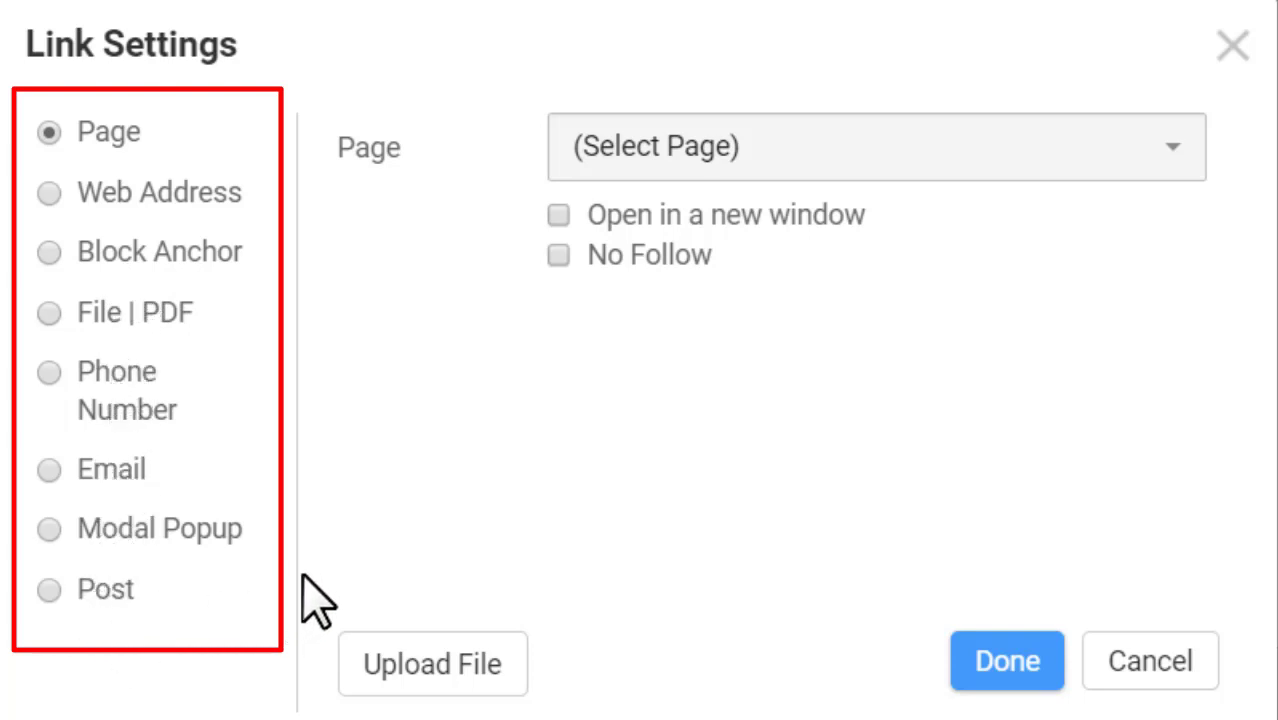
pyautogui.click(50, 195)
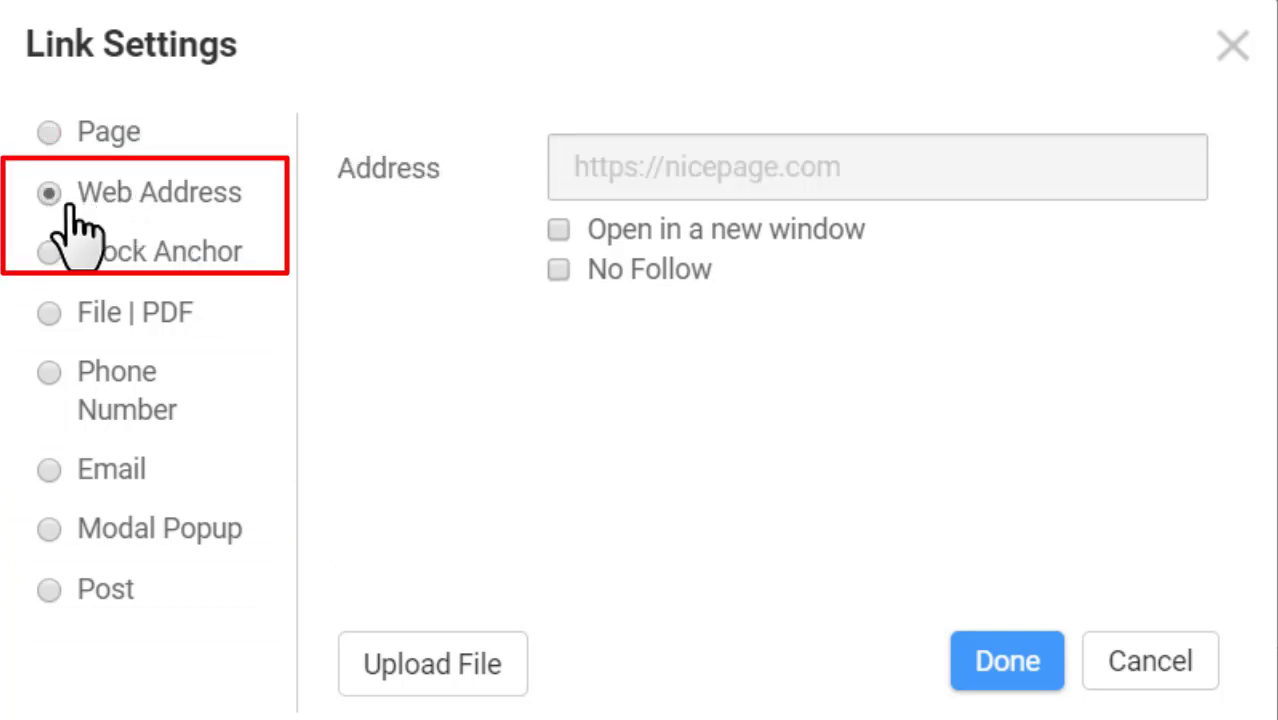
pyautogui.click(634, 180)
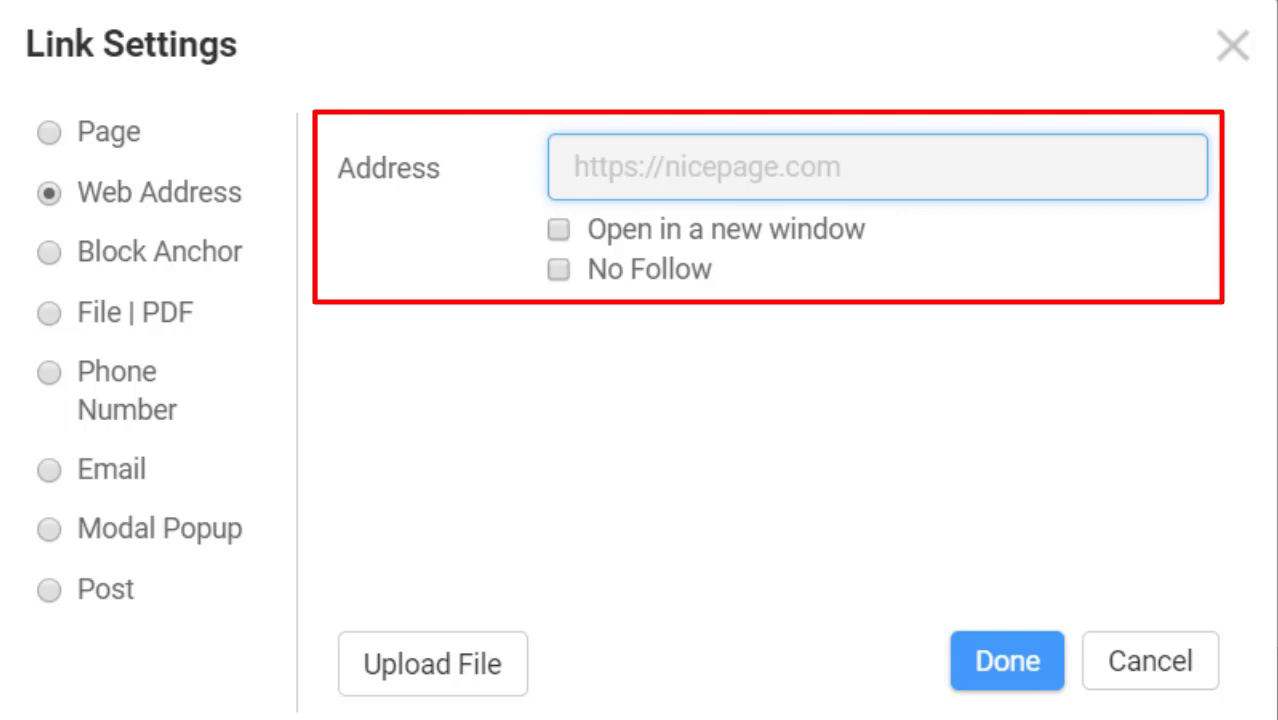
pyautogui.write('https://nicepage.com/')
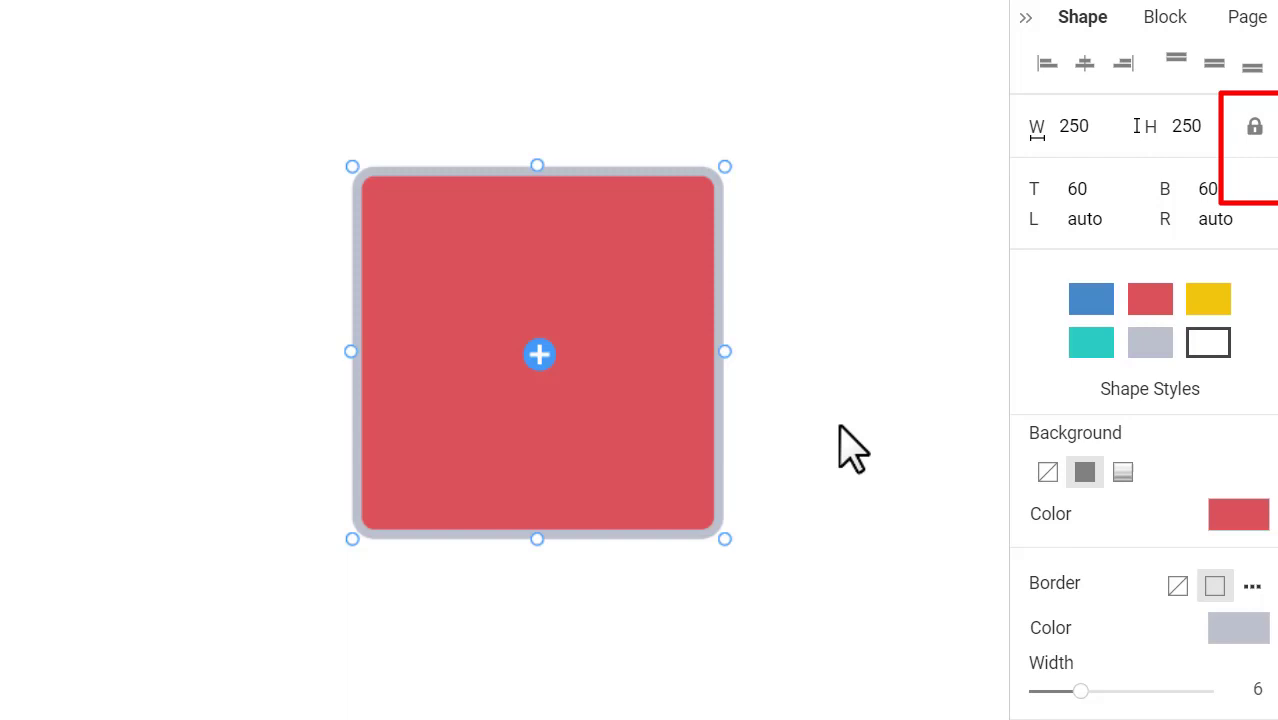
# Resize the square to a 398 × 252 rectangle with the plain blue, borderless style
pyautogui.moveTo(726, 540)
pyautogui.mouseDown()
pyautogui.moveTo(855, 550)
pyautogui.moveTo(800, 548)
pyautogui.mouseUp()
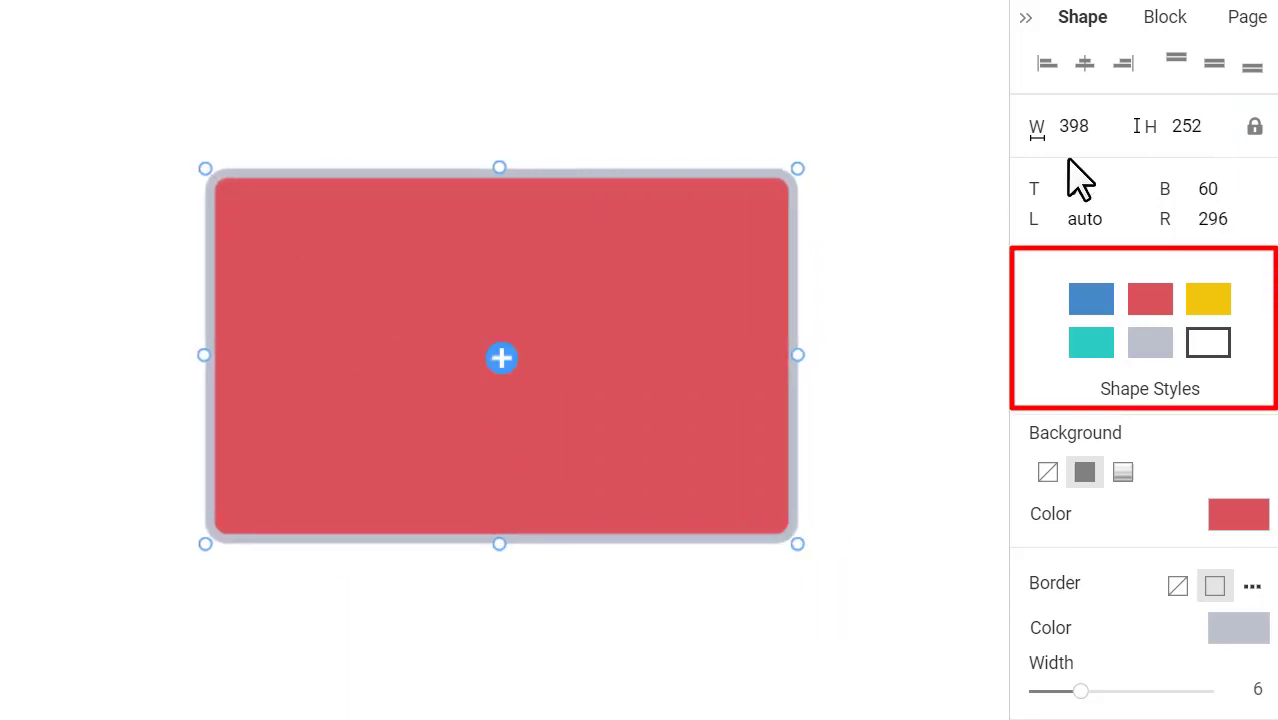
pyautogui.click(1086, 312)
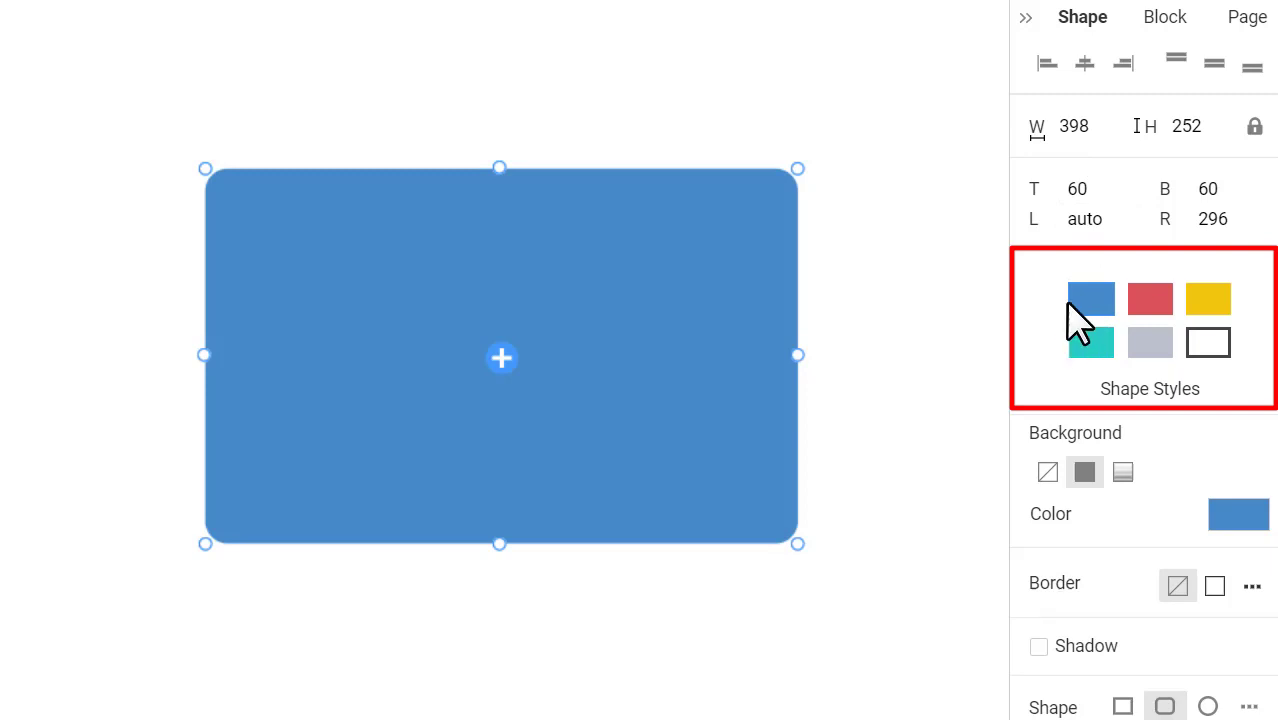
# Apply a blue-to-red gradient background and a drop shadow to the shape
pyautogui.click(1123, 472)
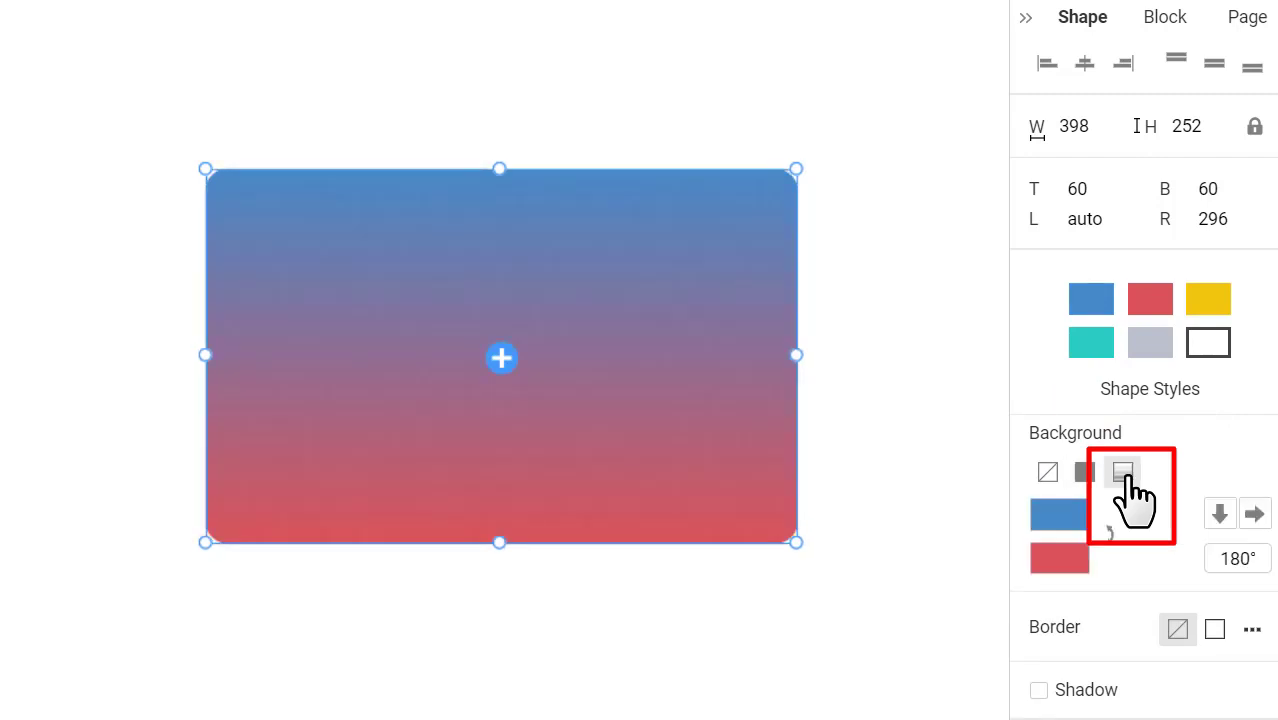
pyautogui.scroll(-2, 1121, 500)
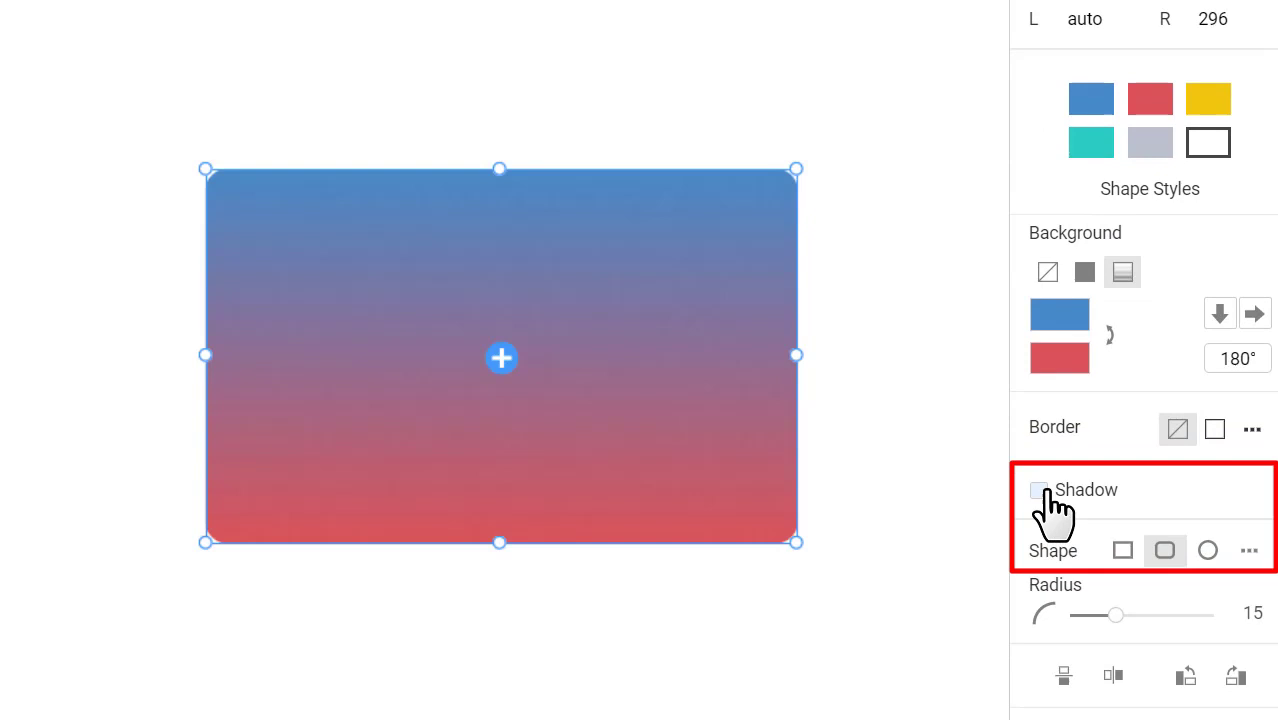
pyautogui.click(1040, 490)
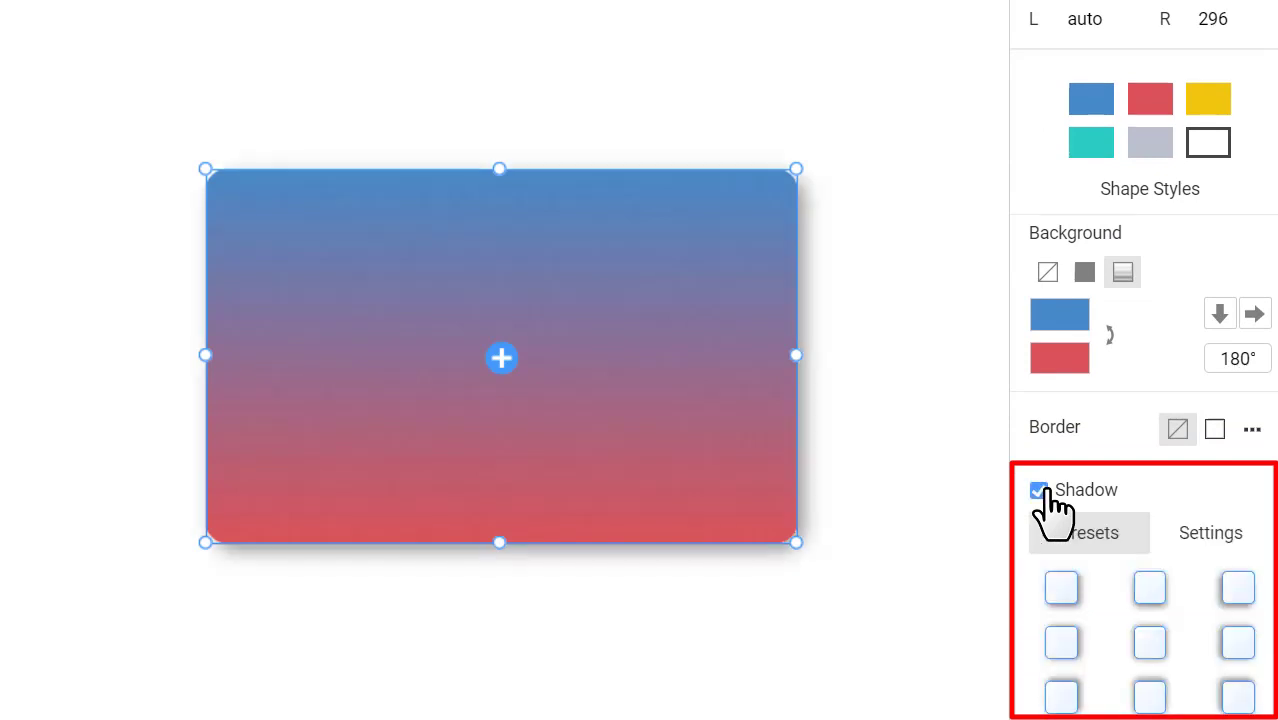
pyautogui.scroll(-4, 1195, 480)
# Set rounded corners with radius 40 and resize the shape to 322 × 228
pyautogui.click(1207, 385)
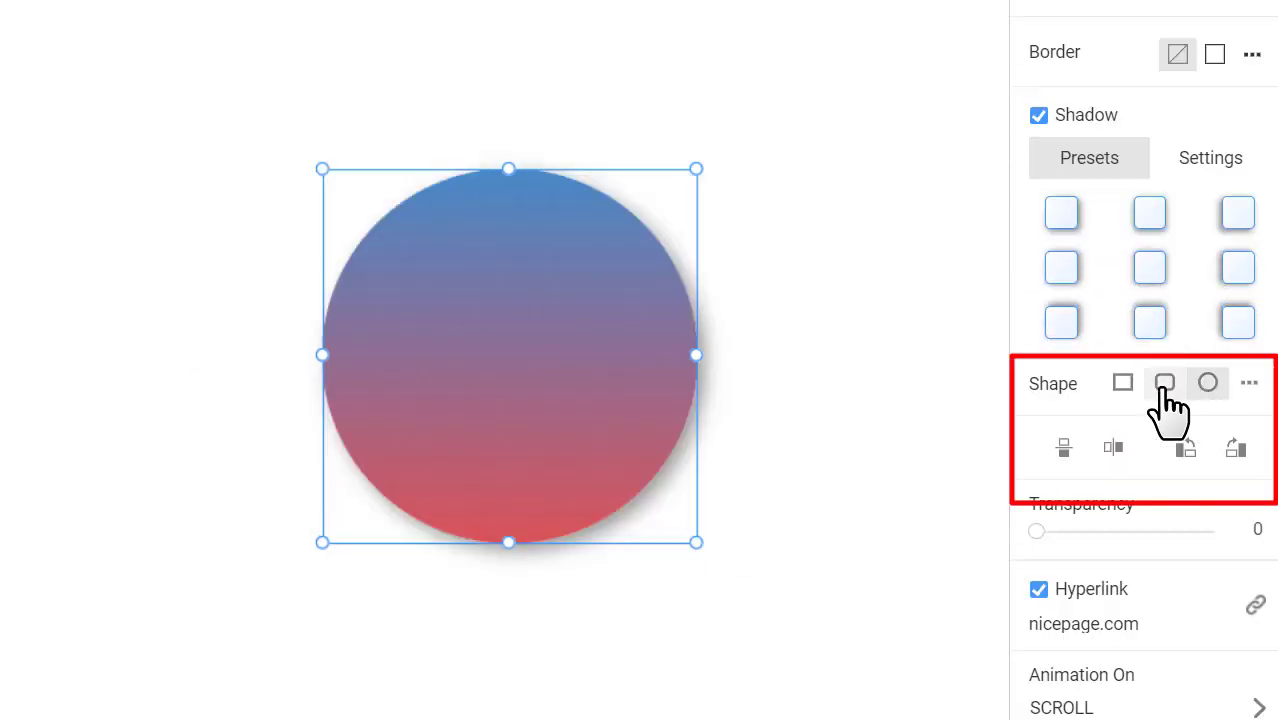
pyautogui.click(1165, 385)
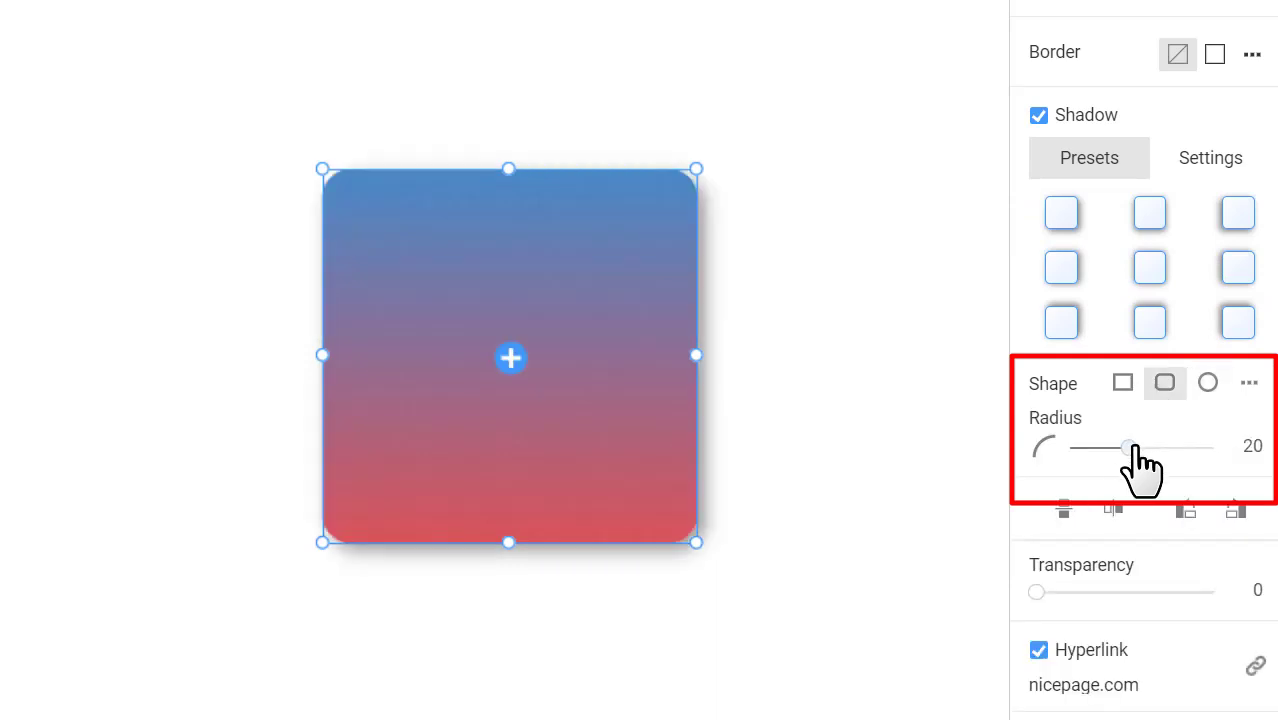
pyautogui.moveTo(1131, 448); pyautogui.dragTo(1181, 448)
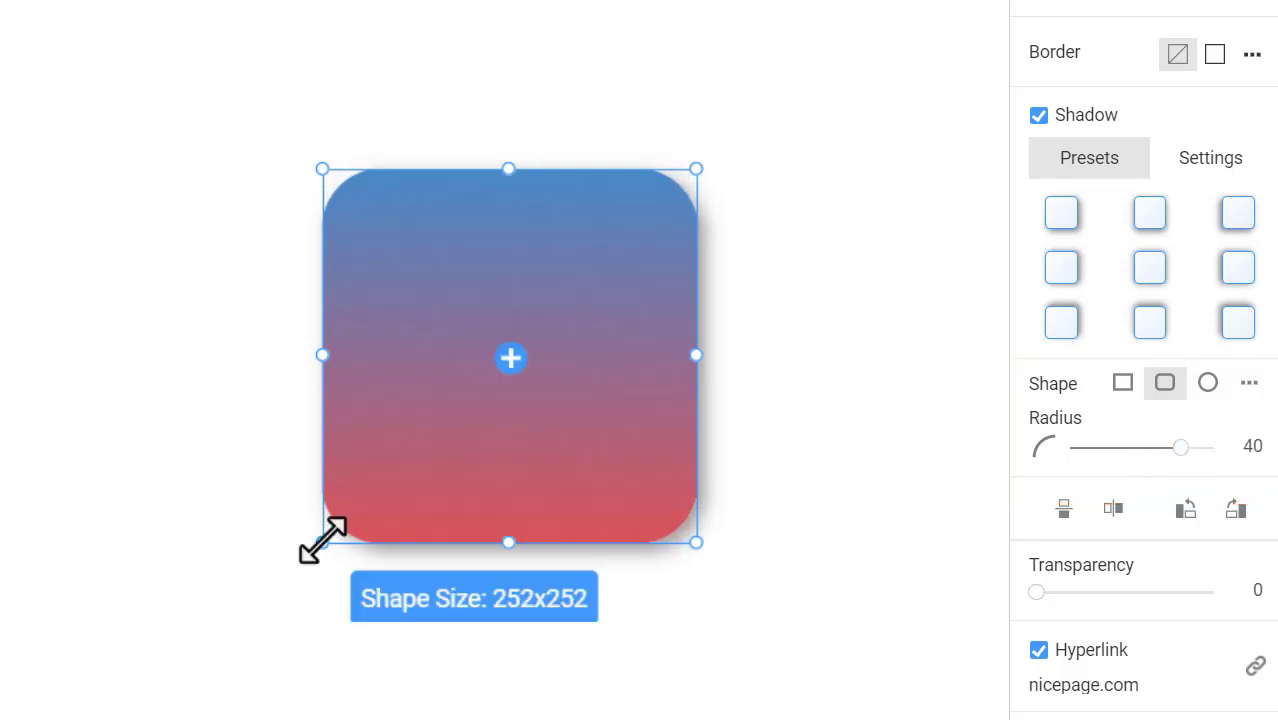
pyautogui.moveTo(322, 541); pyautogui.dragTo(288, 506)
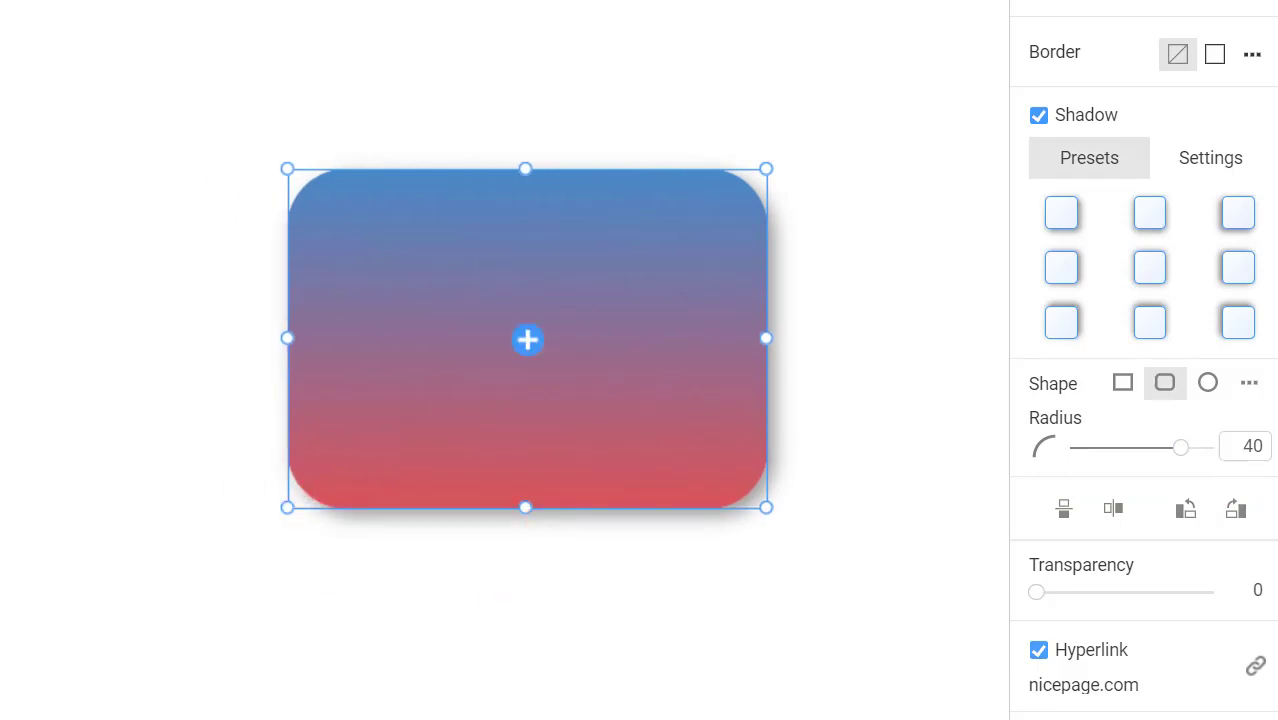
# Rotate the shape 180 degrees and apply the white style with a dark 2-width outline
pyautogui.scroll(-2, 1142, 400)
pyautogui.click(1236, 388)
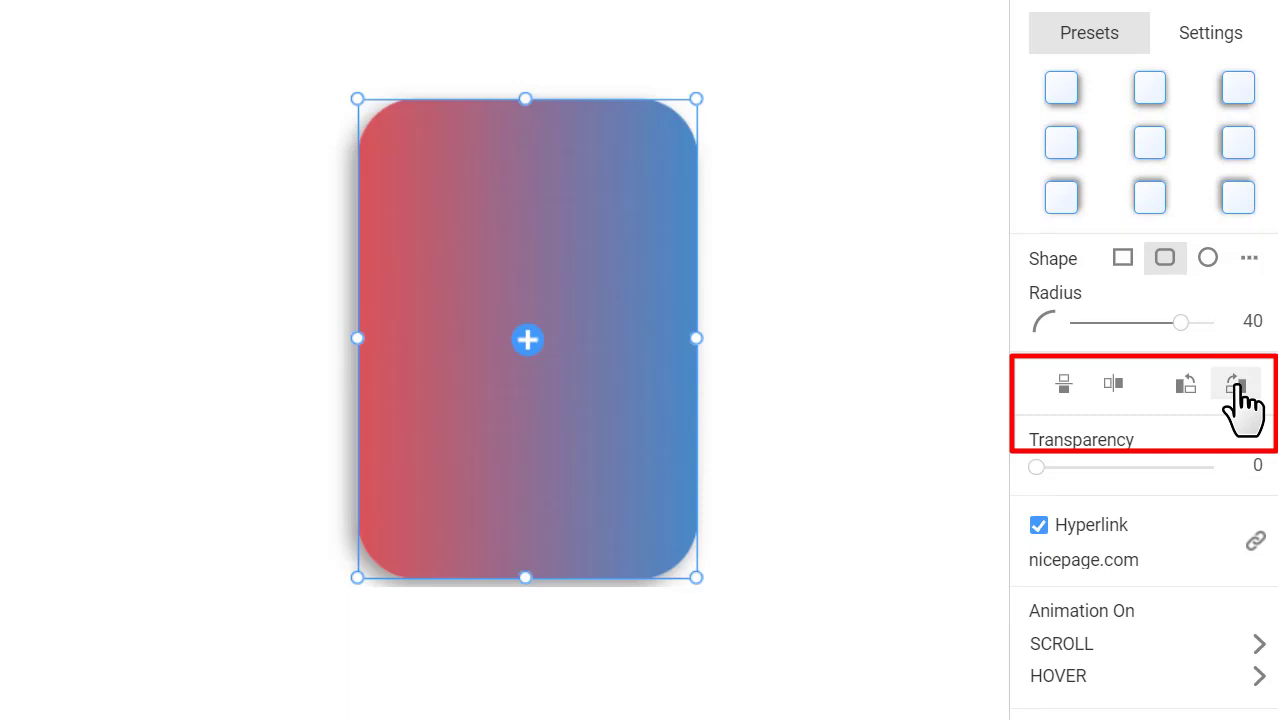
pyautogui.click(1236, 388)
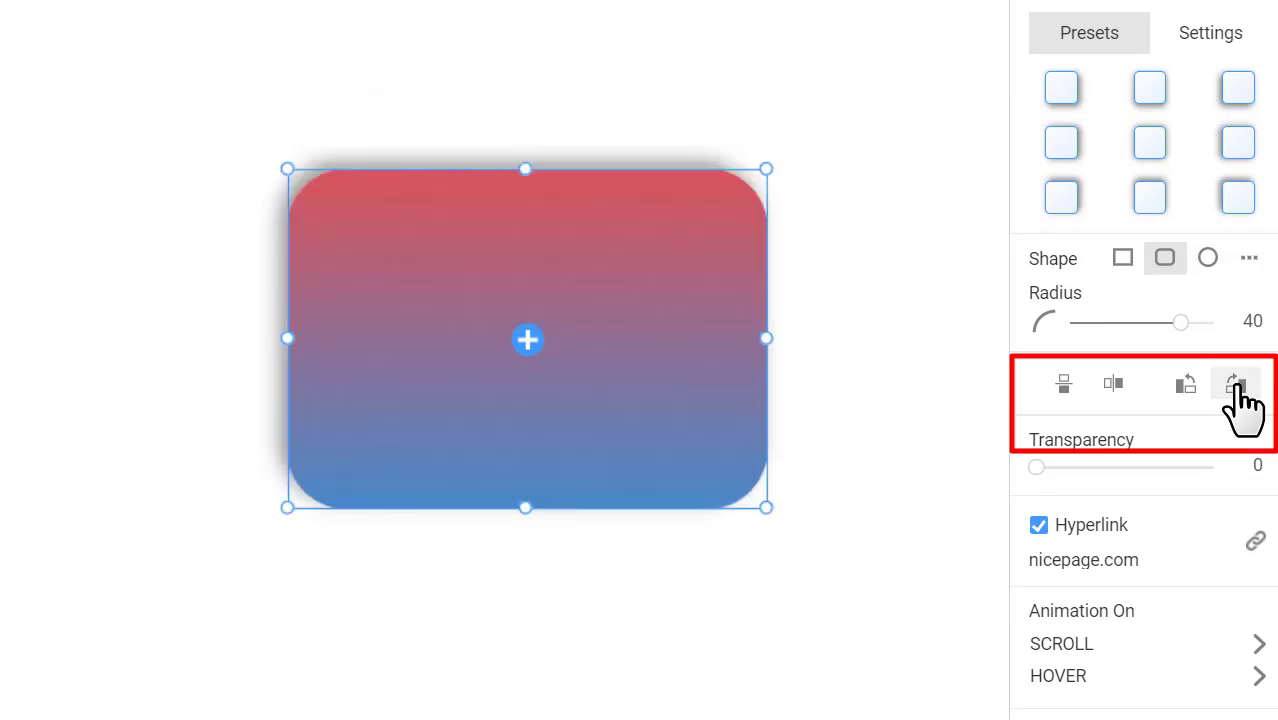
pyautogui.scroll(5, 1153, 308)
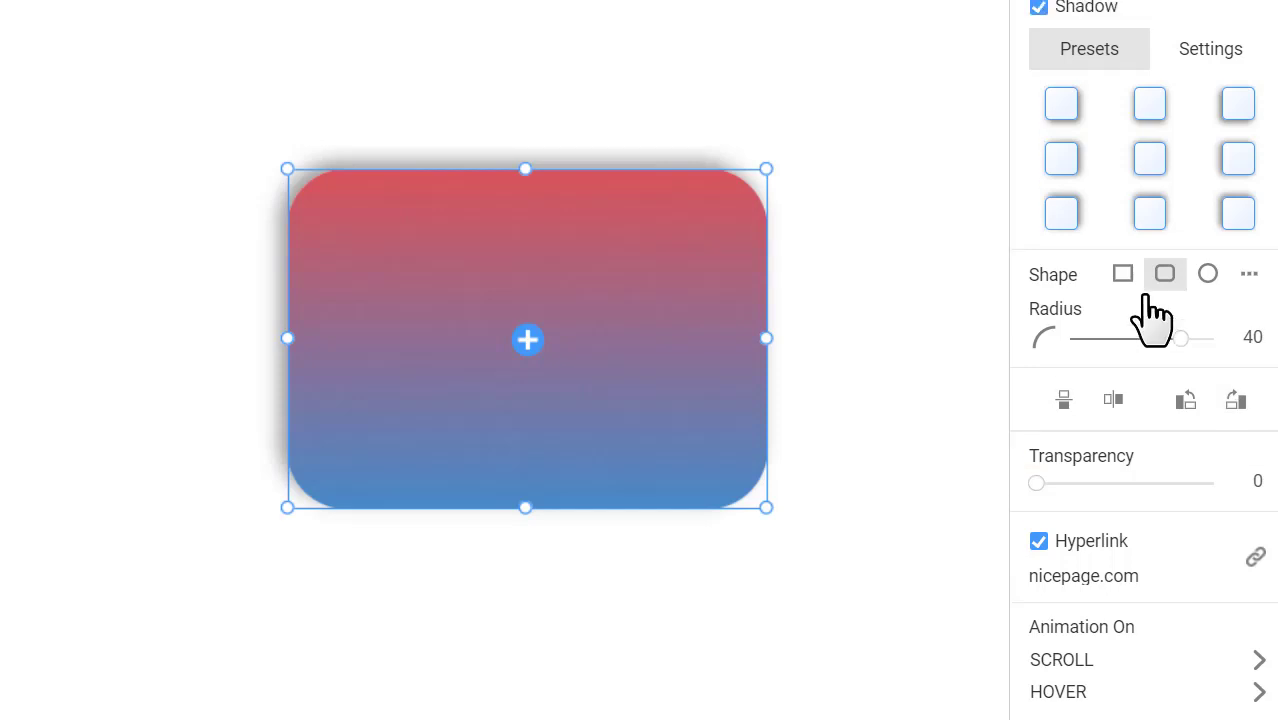
pyautogui.click(1205, 228)
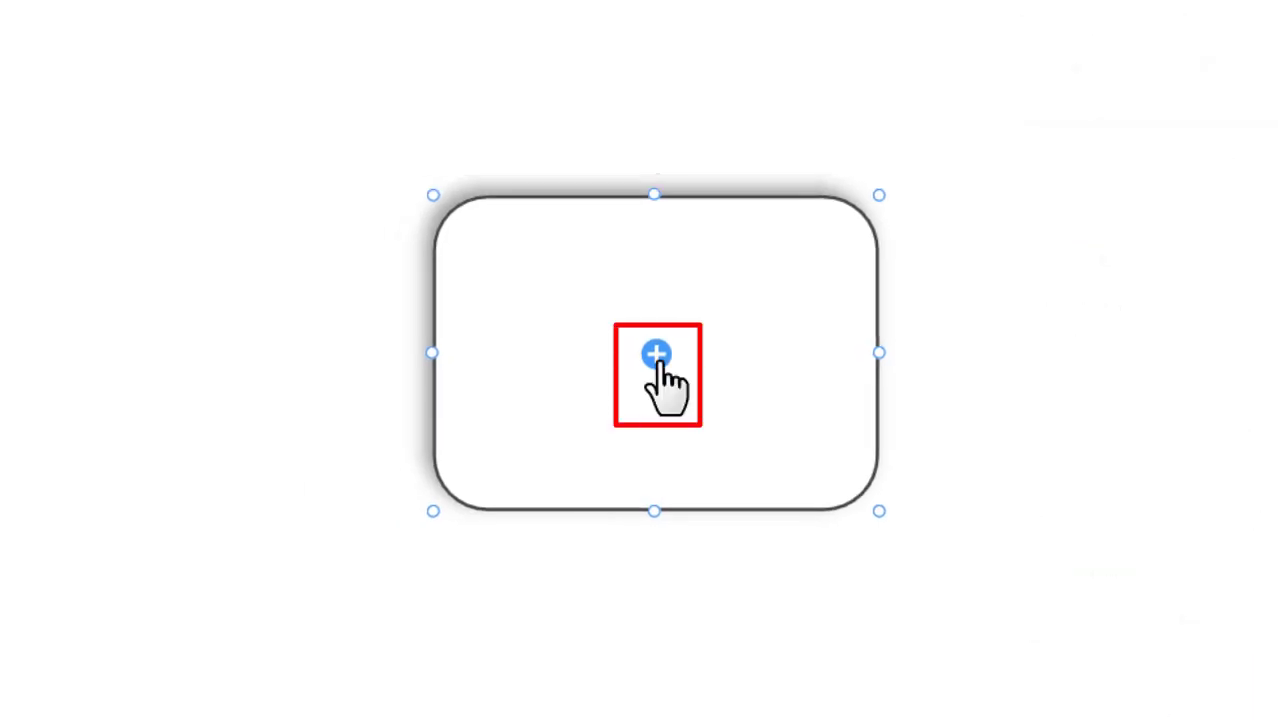
# Convert the outlined shape into a Box with a star icon, sample text and a BUTTON
pyautogui.click(656, 356)
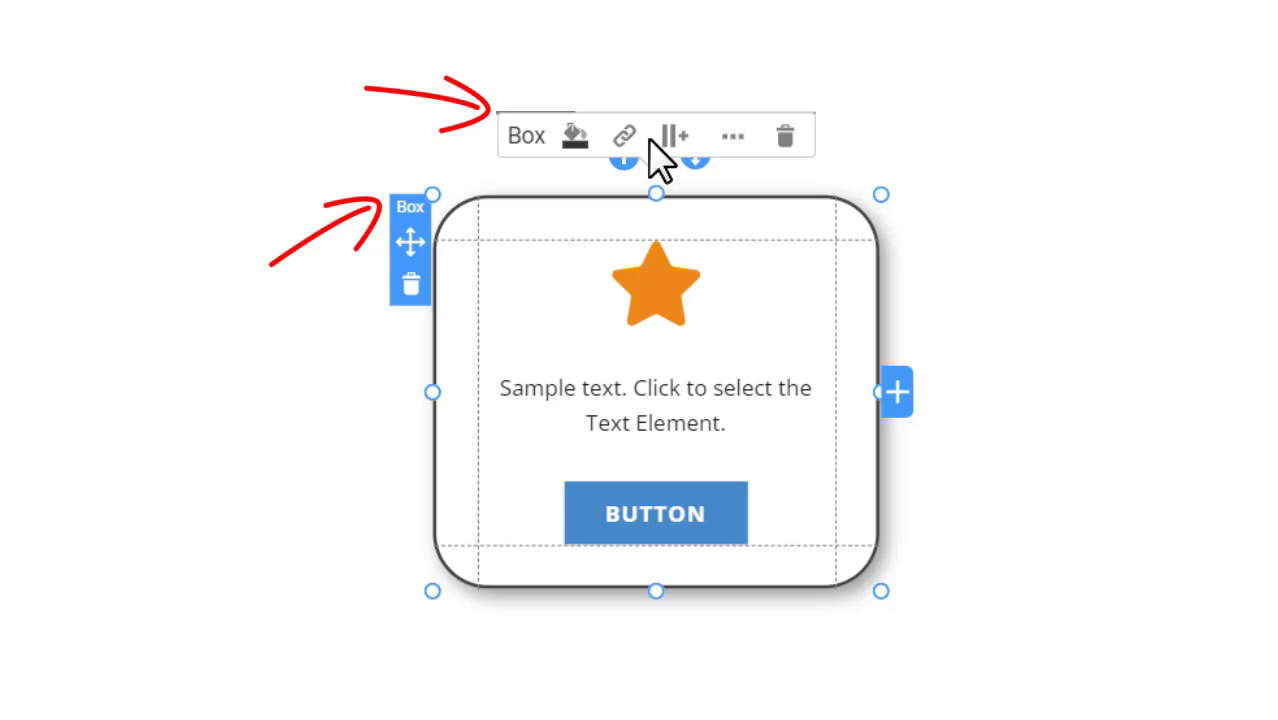
# Repeat the box as a three-column grid of identical cards
pyautogui.click(675, 137)
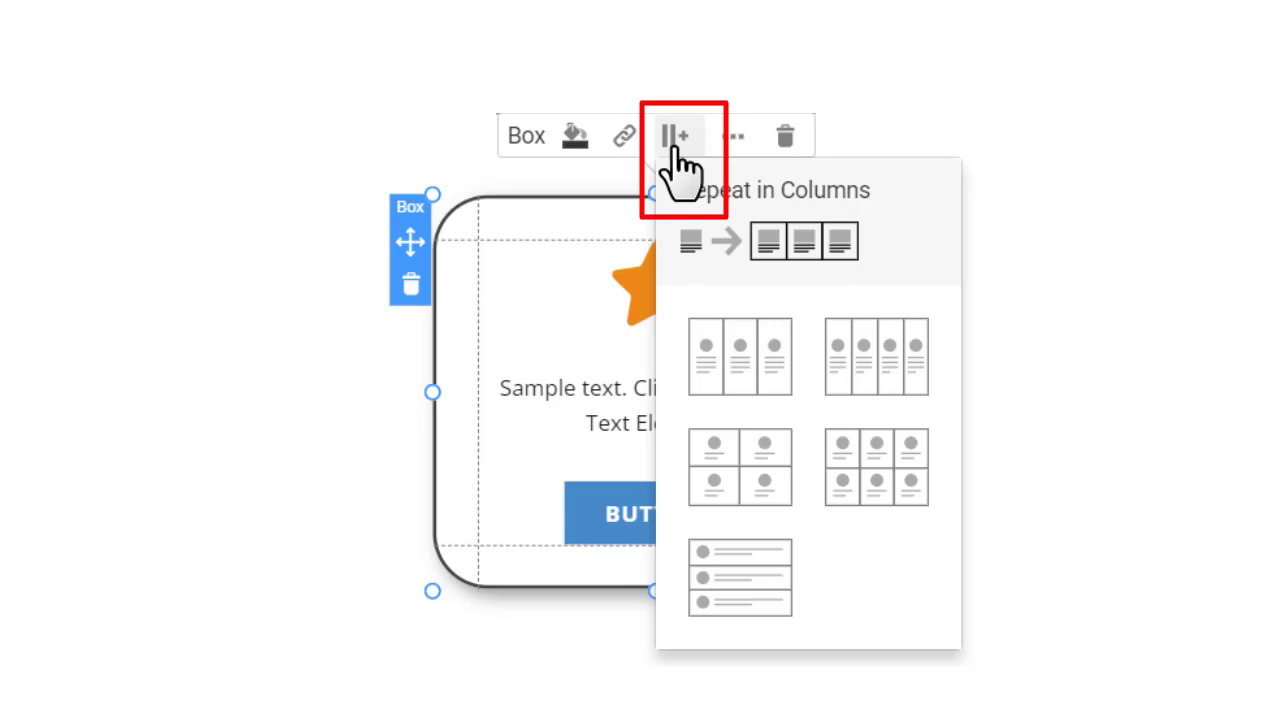
pyautogui.click(740, 395)
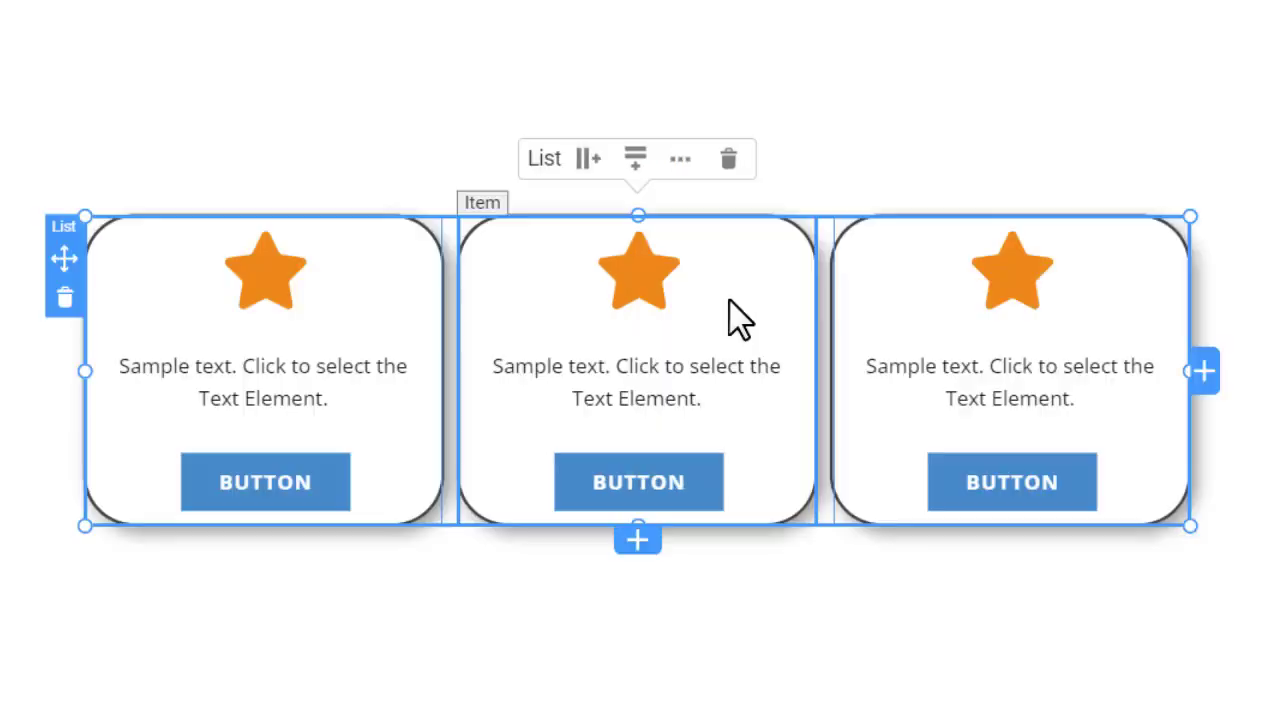